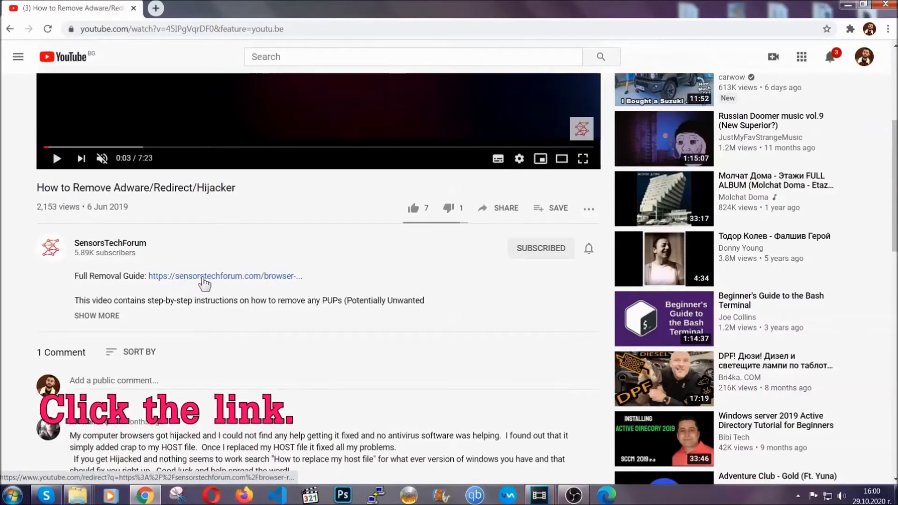
# Download SpyHunter-Installer.exe (6.2 MB) through the Sensors Tech Forum guide link and run it
pyautogui.click(201, 277)
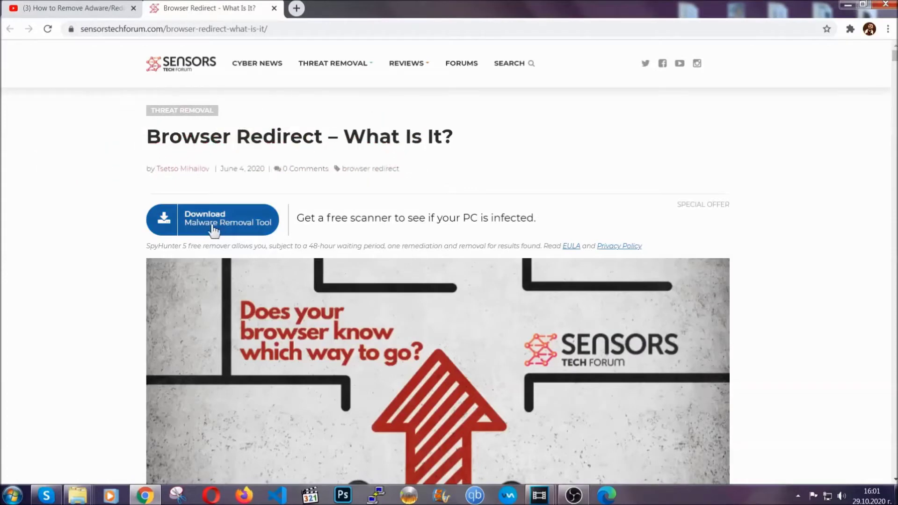
pyautogui.click(213, 229)
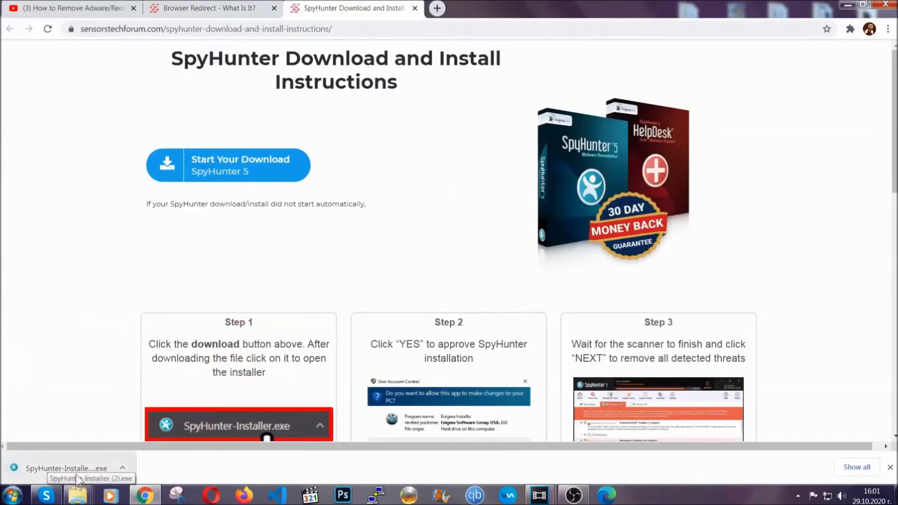
pyautogui.click(55, 468)
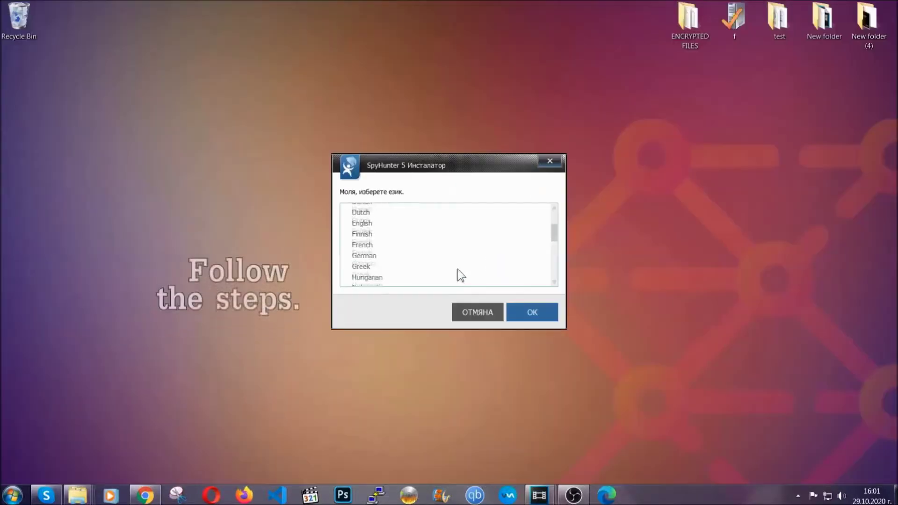
pyautogui.scroll(-2, 457, 274)
pyautogui.scroll(-1, 459, 281)
pyautogui.scroll(3, 455, 281)
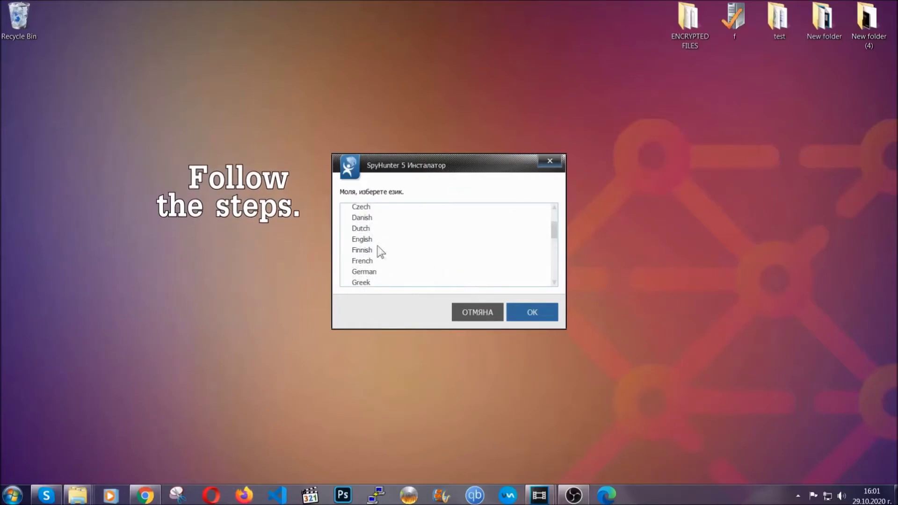
# Install SpyHunter 5 with English as the language, accepting the EULA, and finish setup
pyautogui.click(374, 241)
pyautogui.click(528, 314)
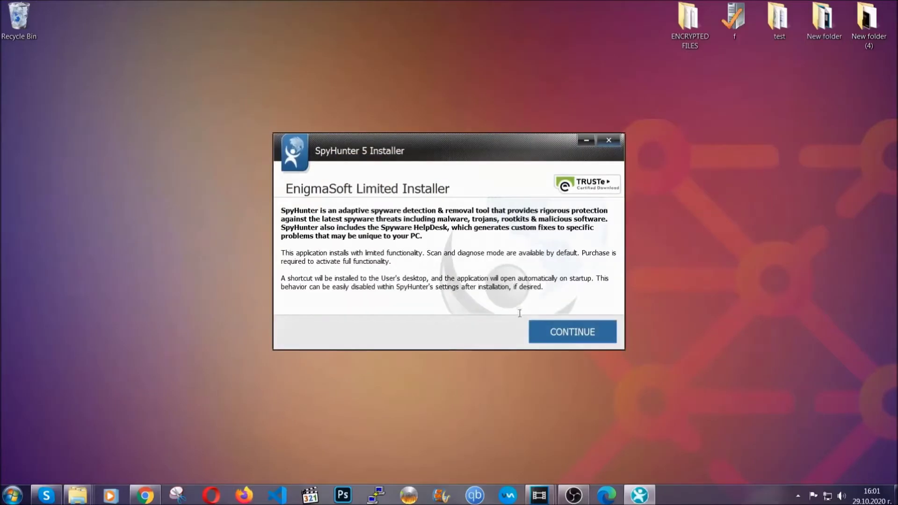
pyautogui.click(544, 325)
pyautogui.click(457, 302)
pyautogui.click(539, 325)
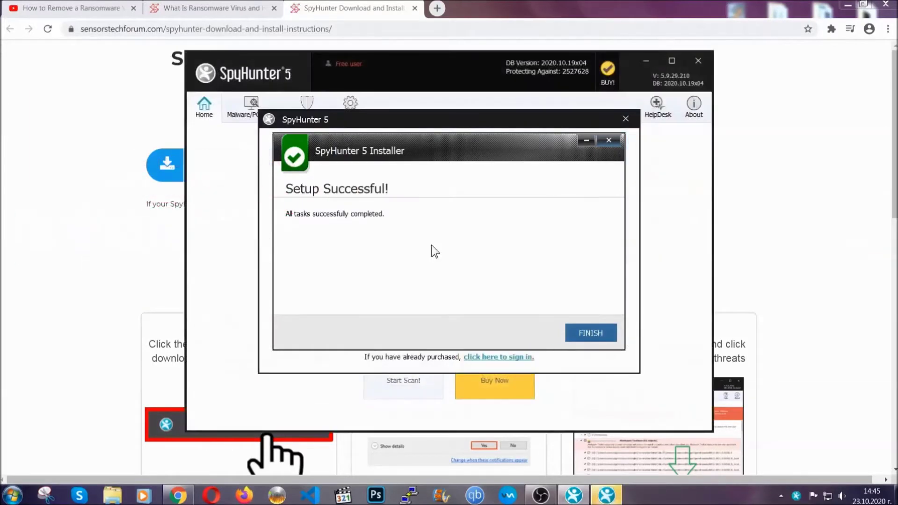
pyautogui.click(575, 335)
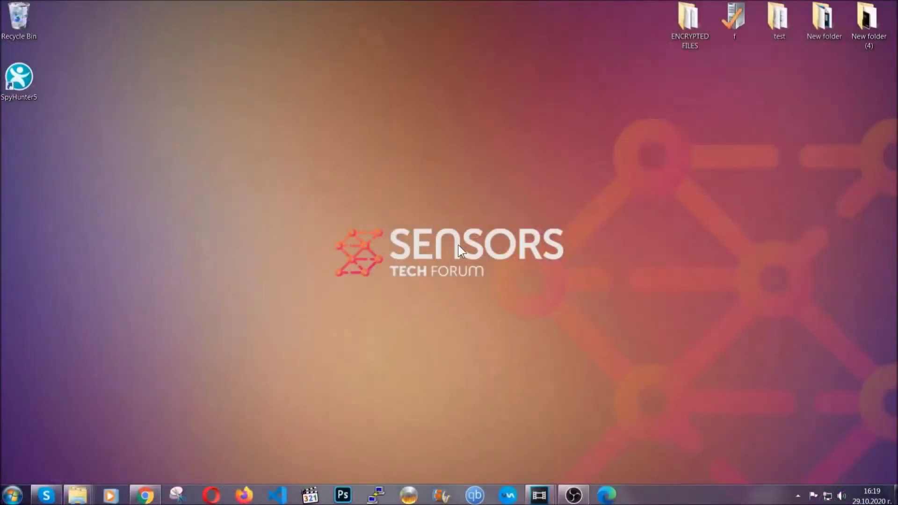
# Open Programs and Features with the APPWIZ.CPL run command
pyautogui.press('super+r')
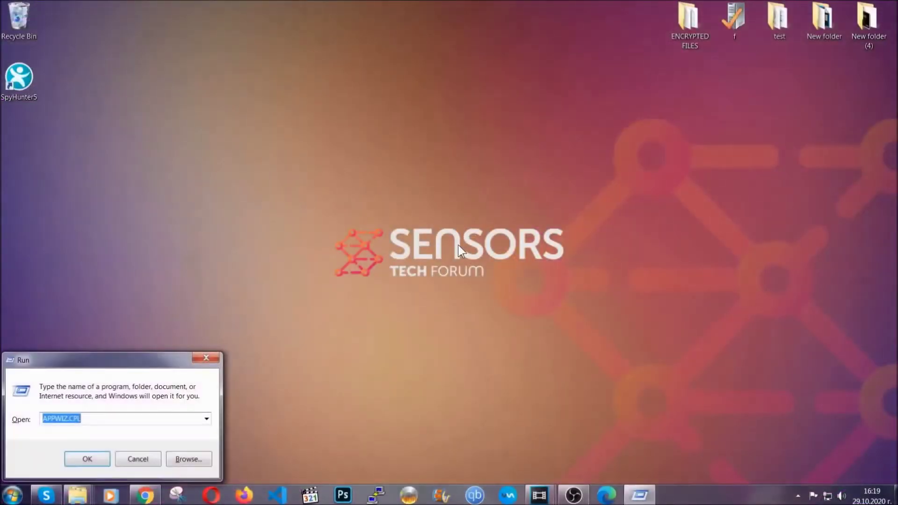
pyautogui.click(89, 419)
pyautogui.moveTo(89, 419); pyautogui.dragTo(15, 422)
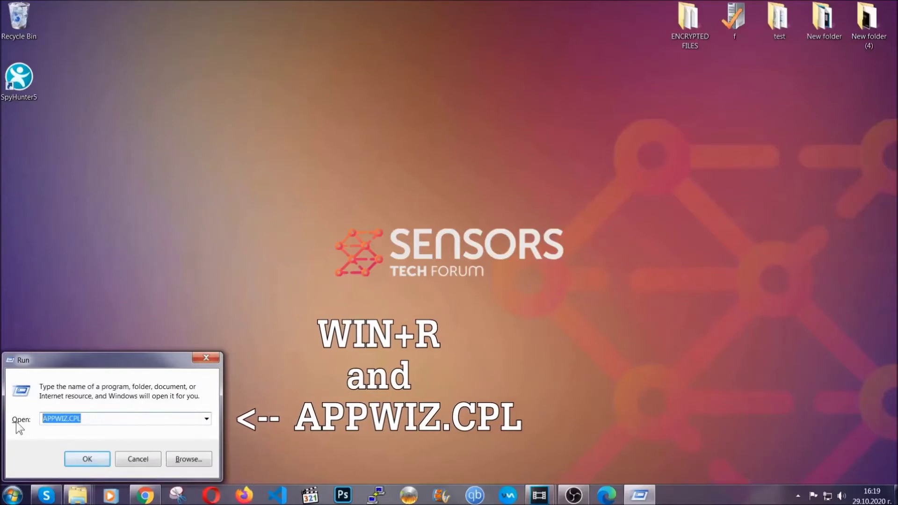
pyautogui.click(86, 458)
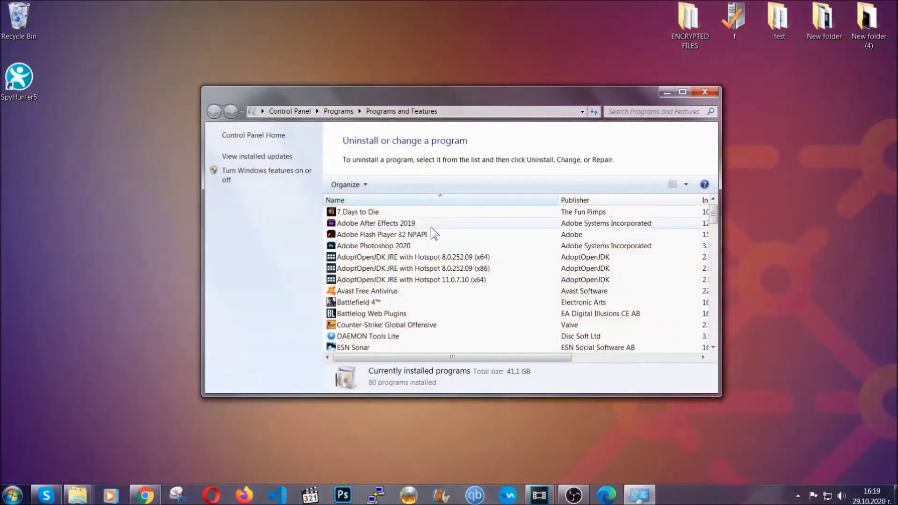
pyautogui.scroll(-6, 481, 257)
pyautogui.scroll(-10, 479, 252)
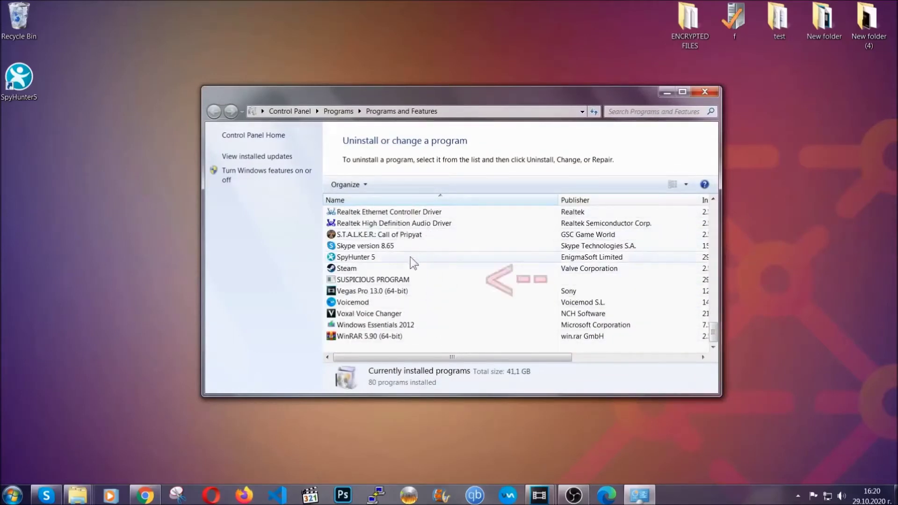
# Uninstall SUSPICIOUS PROGRAM and dismiss the successful removal message
pyautogui.click(377, 279)
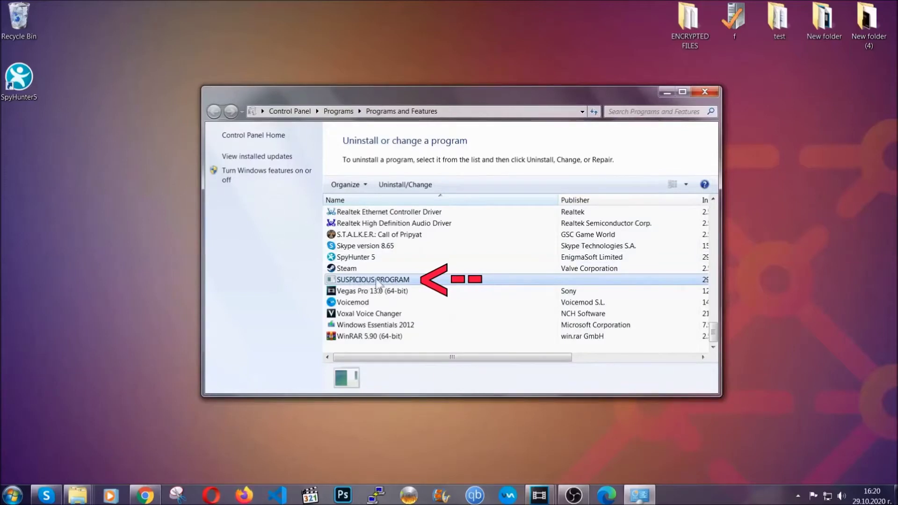
pyautogui.click(399, 185)
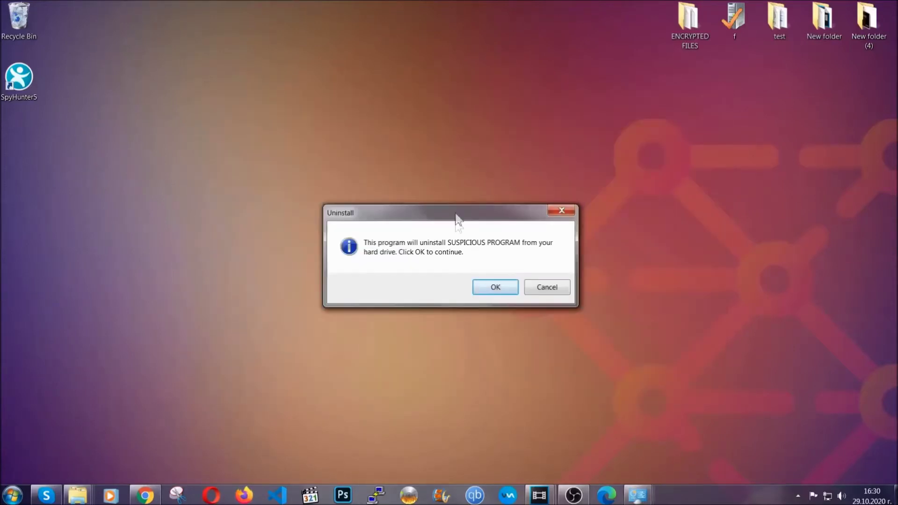
pyautogui.click(488, 287)
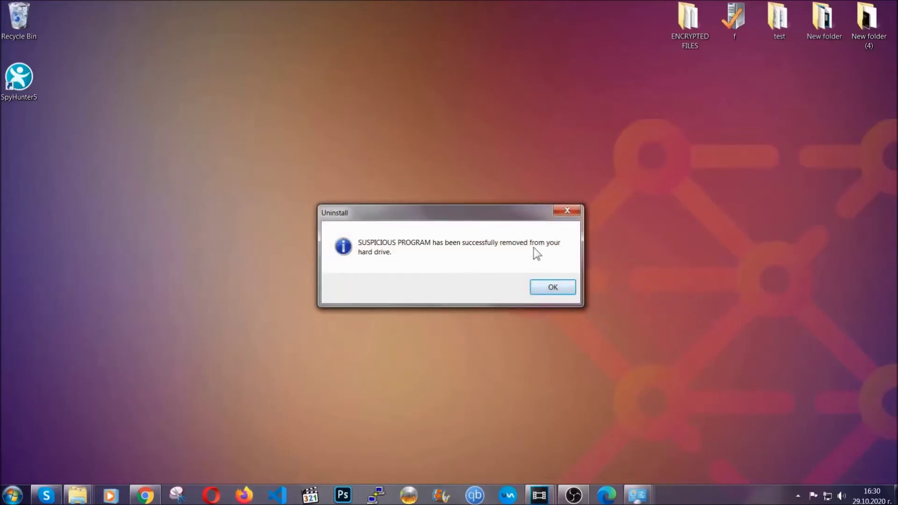
pyautogui.click(540, 287)
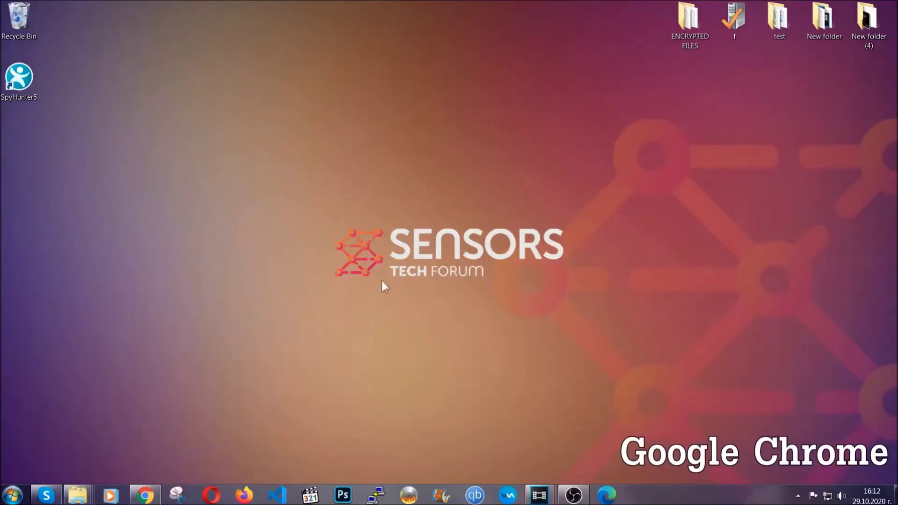
# Restore Chrome and go to chrome://settings/clearBrowserData from the address bar
pyautogui.click(145, 495)
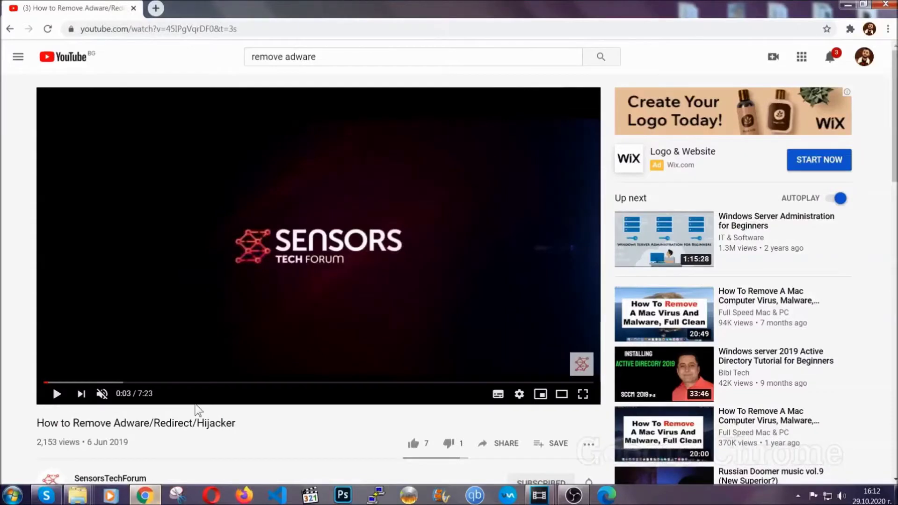
pyautogui.click(193, 30)
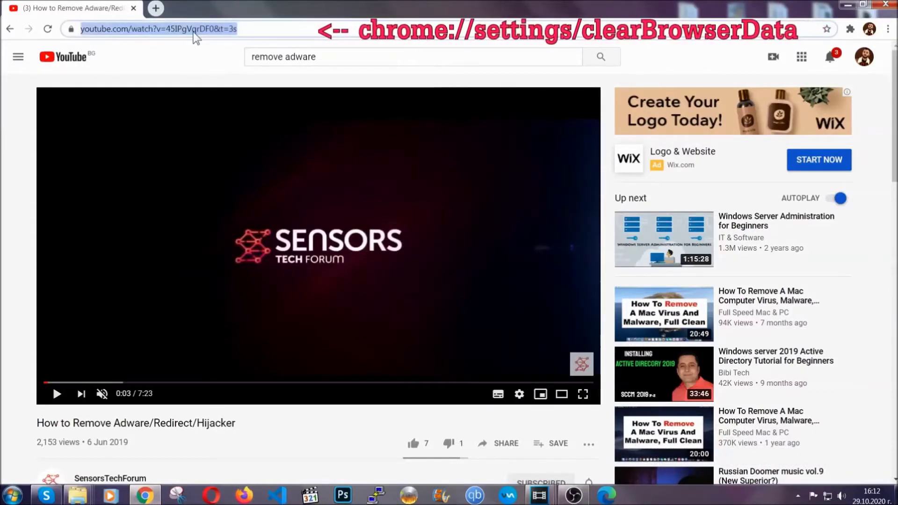
pyautogui.write('chrome:')
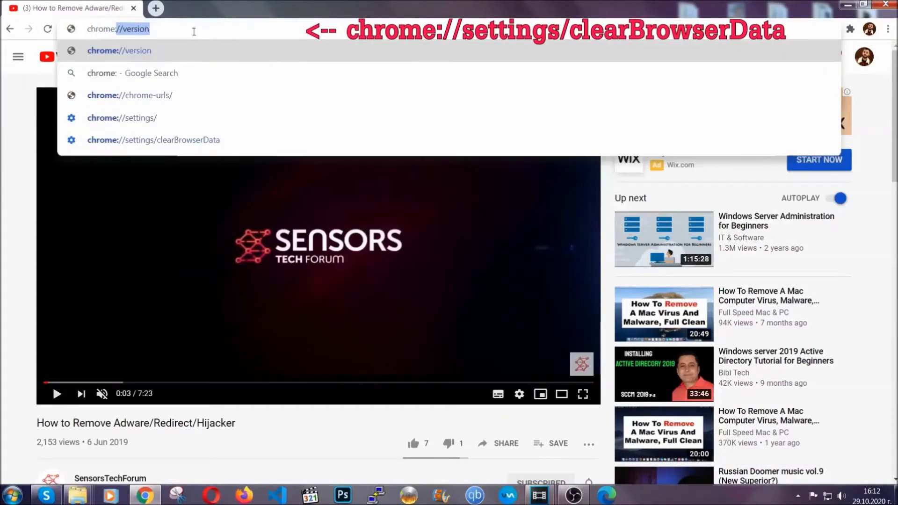
pyautogui.write('//set')
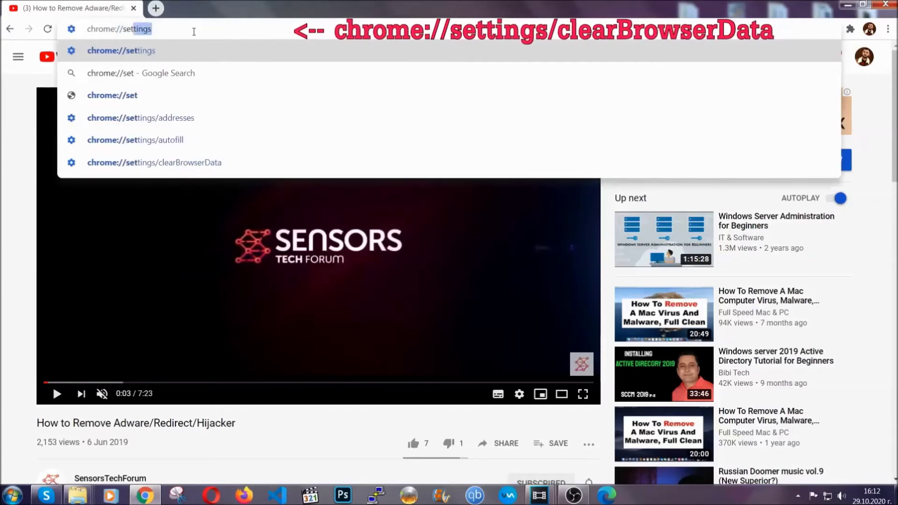
pyautogui.write('tings/cea')
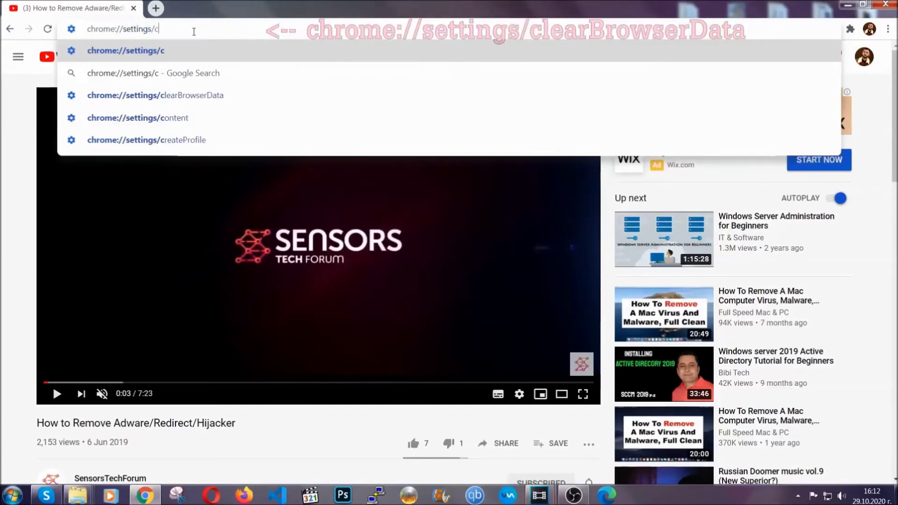
pyautogui.press('BackSpace')
pyautogui.press('BackSpace')
pyautogui.write('learBrowserData')
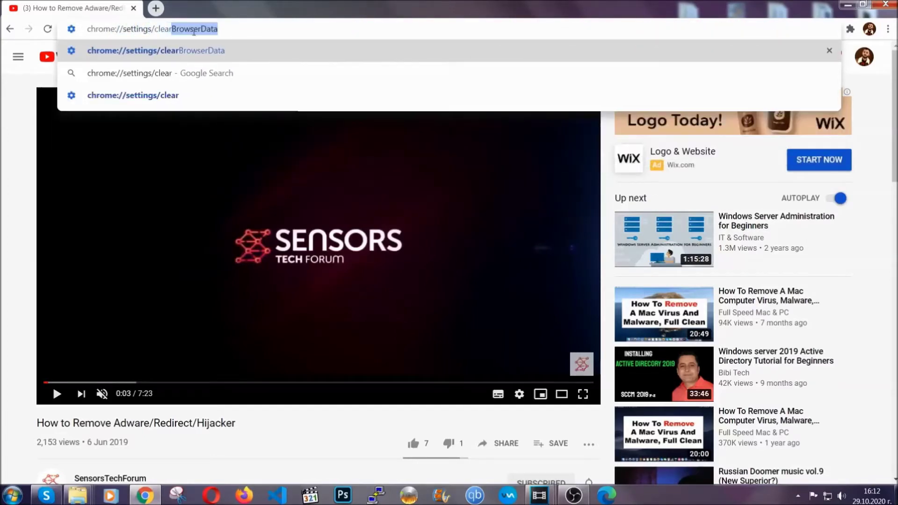
pyautogui.click(129, 50)
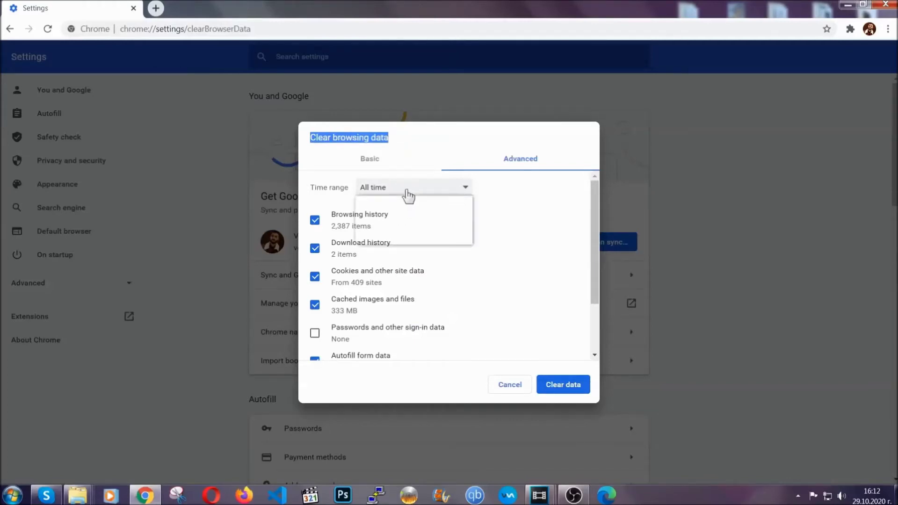
# Clear Chrome's browsing data for All time, leaving Passwords unticked
pyautogui.click(397, 242)
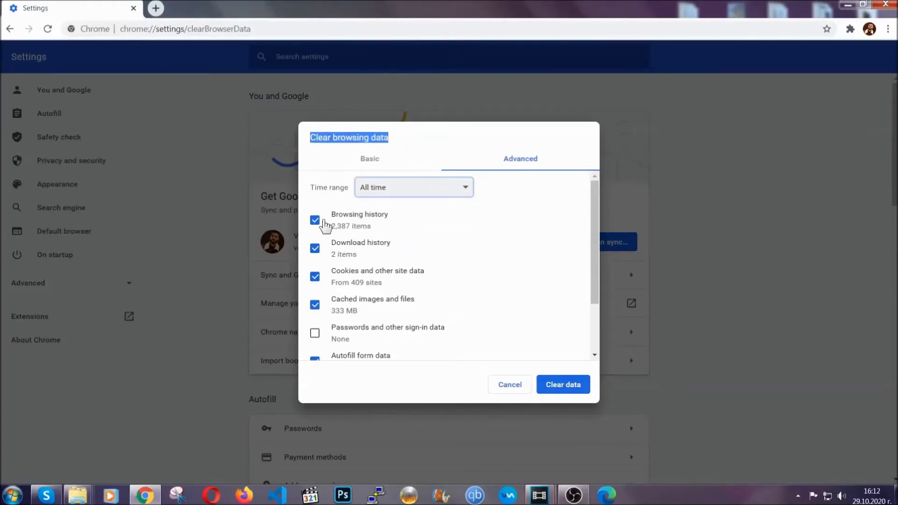
pyautogui.scroll(-2, 370, 318)
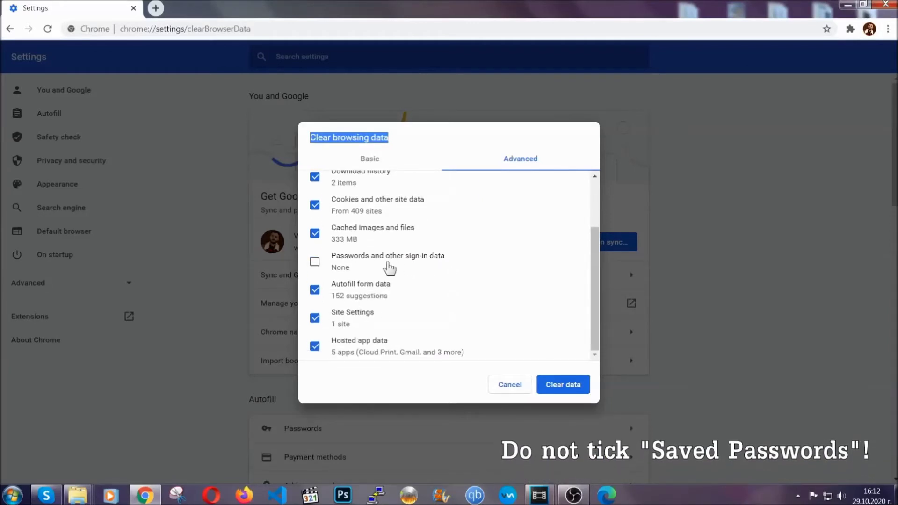
pyautogui.click(551, 385)
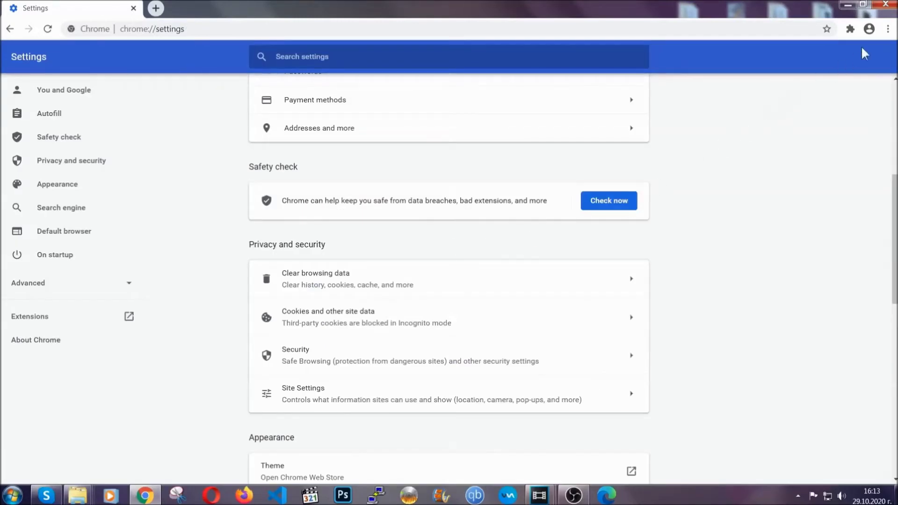
# Remove Bulk Media Downloader via More tools > Extensions, then minimise Chrome
pyautogui.click(888, 30)
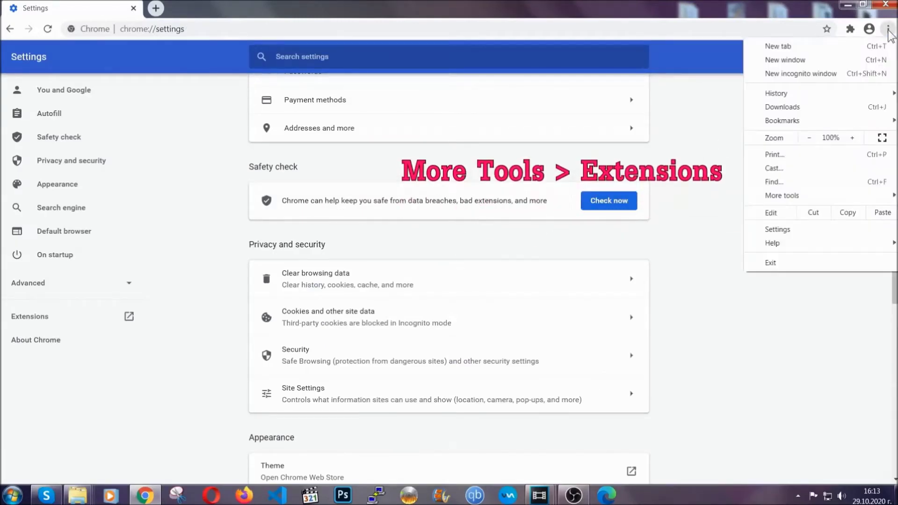
pyautogui.moveTo(821, 191)
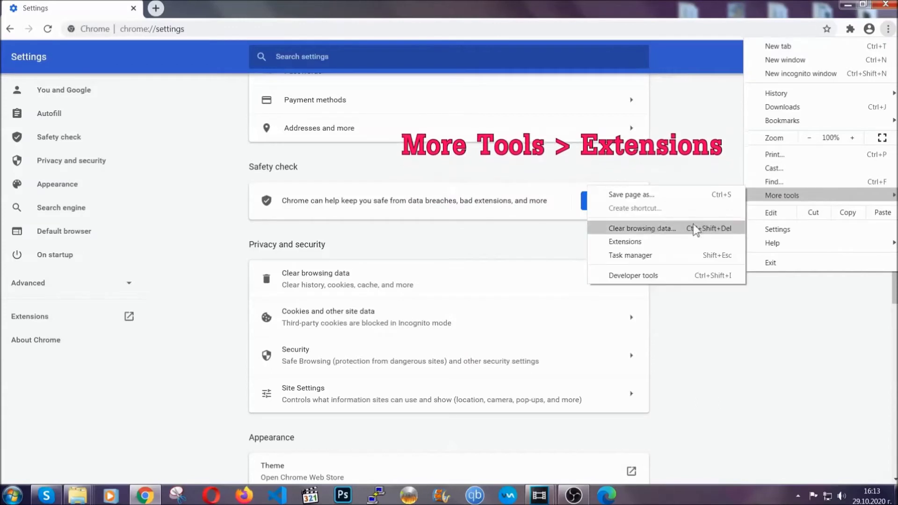
pyautogui.click(648, 241)
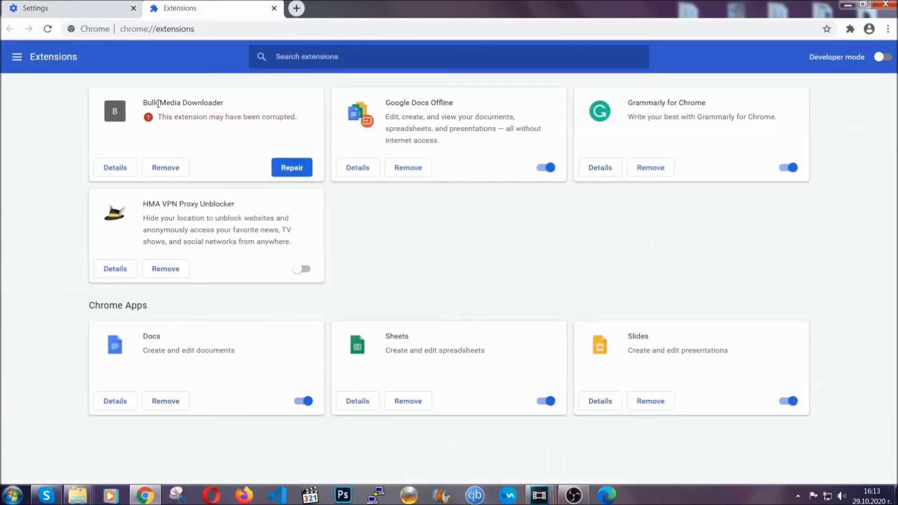
pyautogui.click(172, 168)
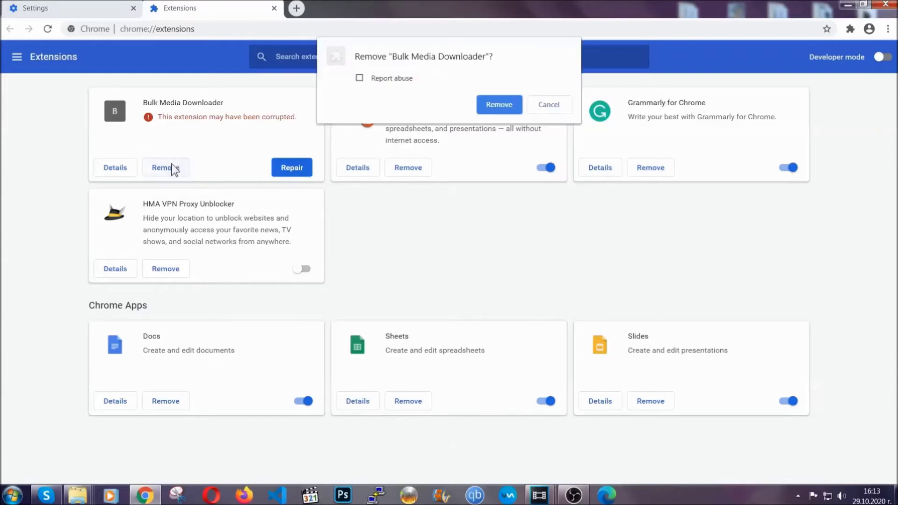
pyautogui.click(487, 108)
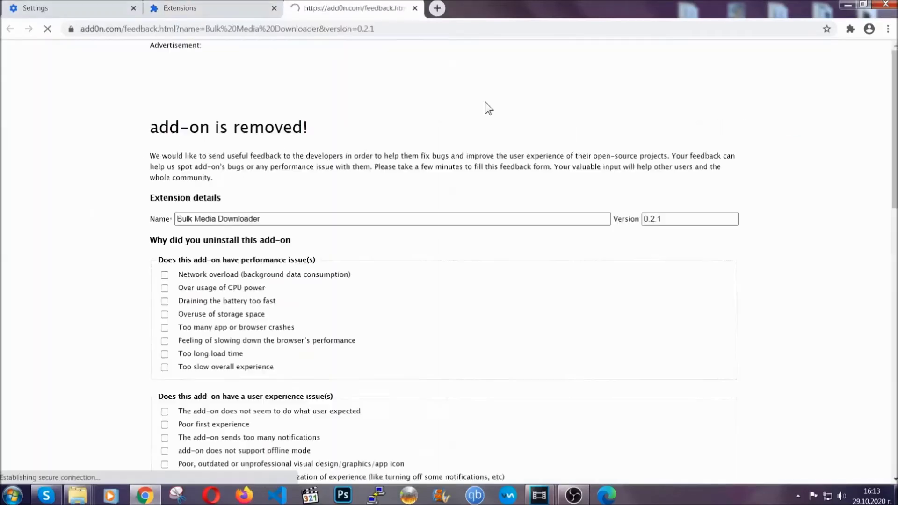
pyautogui.click(228, 9)
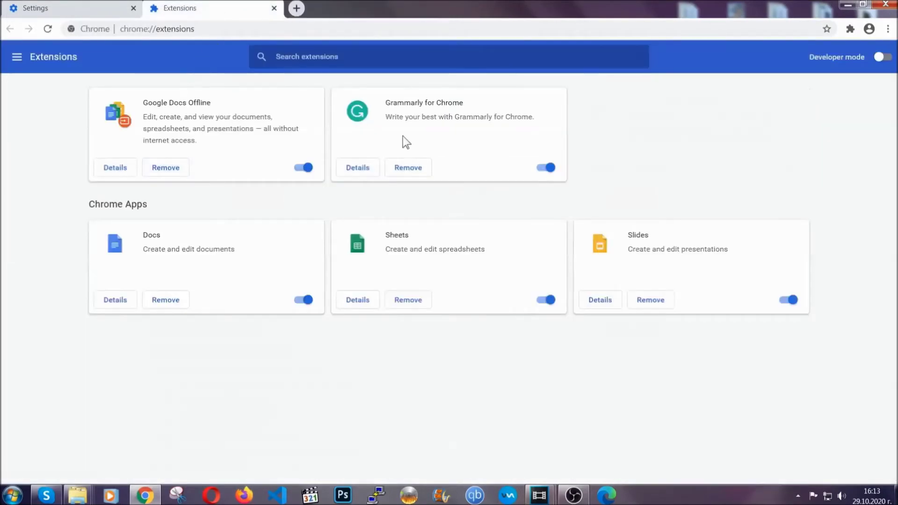
pyautogui.click(842, 6)
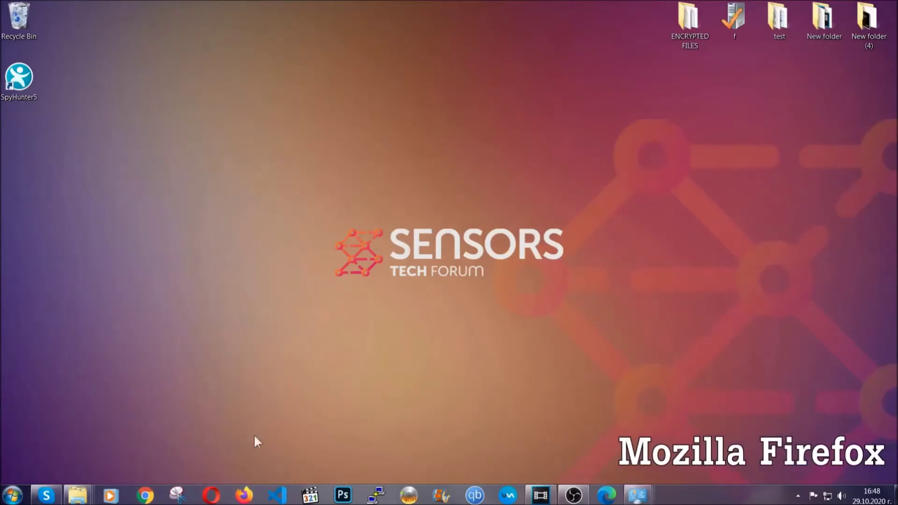
# Launch Firefox from the taskbar and load about:support
pyautogui.click(243, 494)
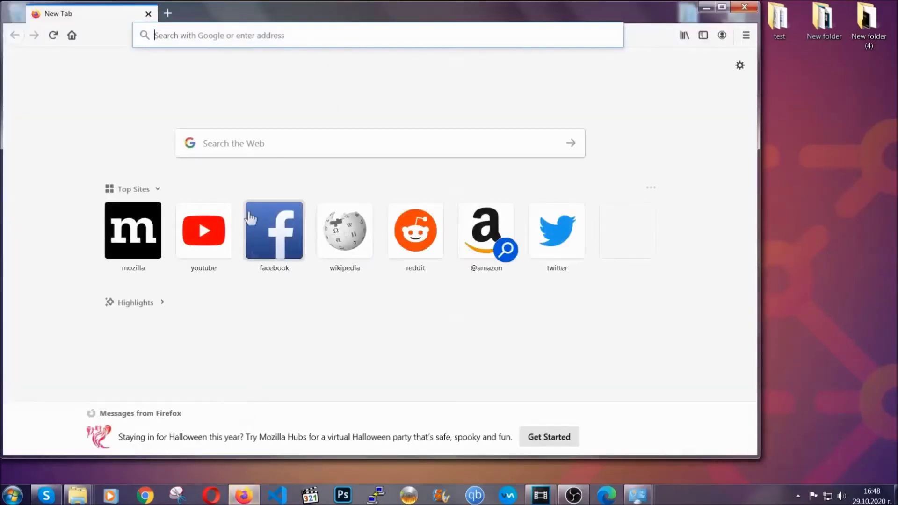
pyautogui.click(246, 38)
pyautogui.write('abo')
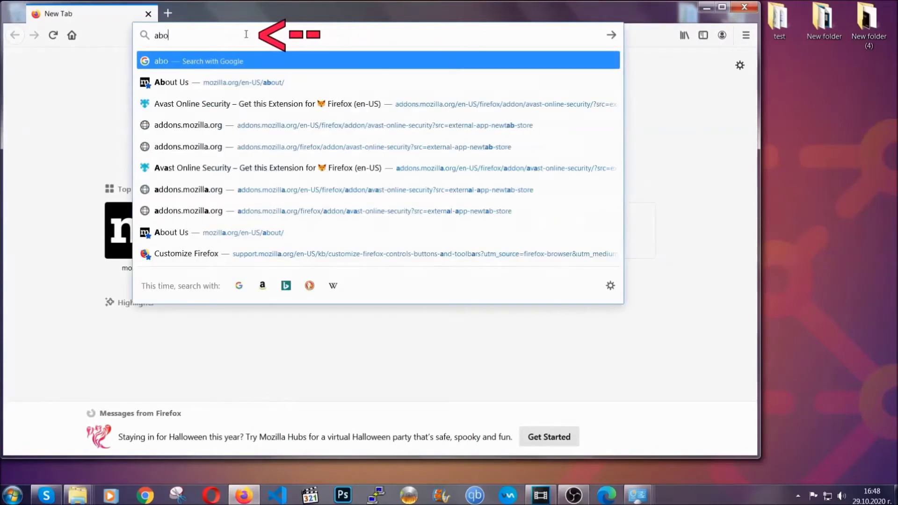
pyautogui.write('ut:support')
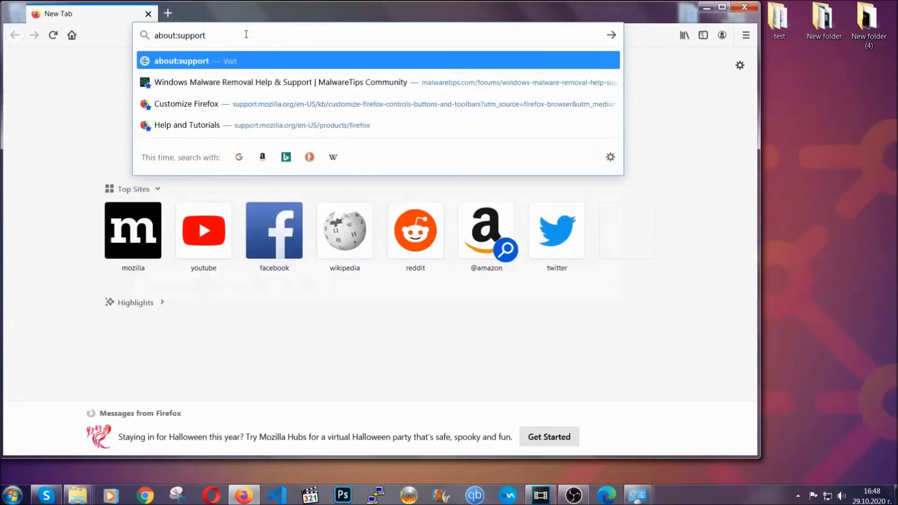
pyautogui.press('Return')
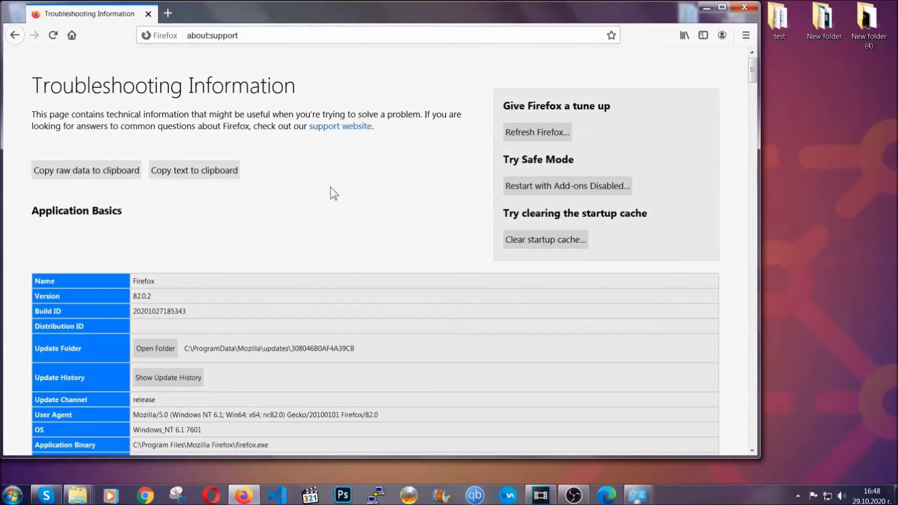
# Run Refresh Firefox, finish the Import Wizard, and minimise the new Firefox window
pyautogui.click(532, 136)
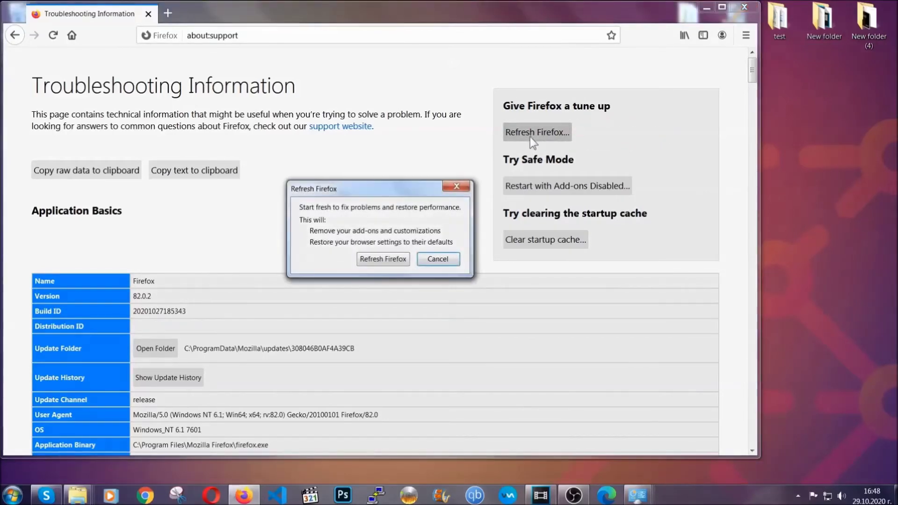
pyautogui.click(382, 260)
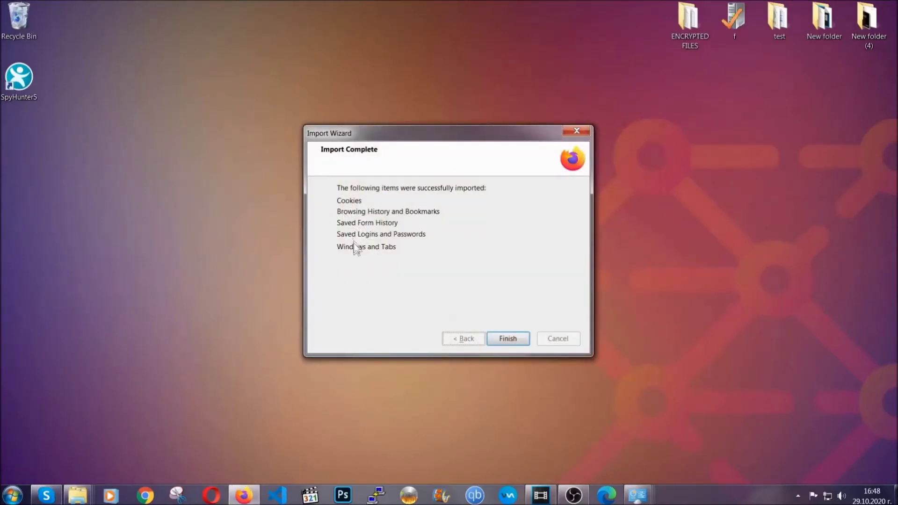
pyautogui.click(504, 339)
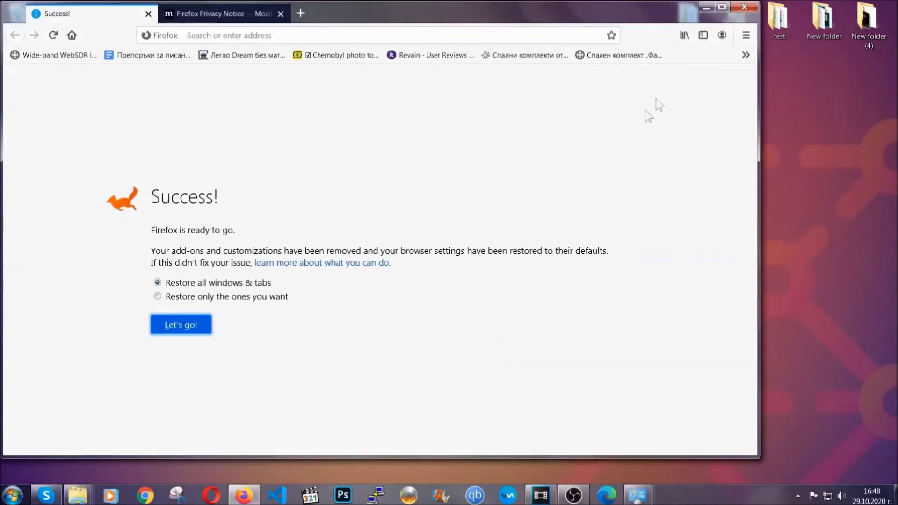
pyautogui.click(705, 10)
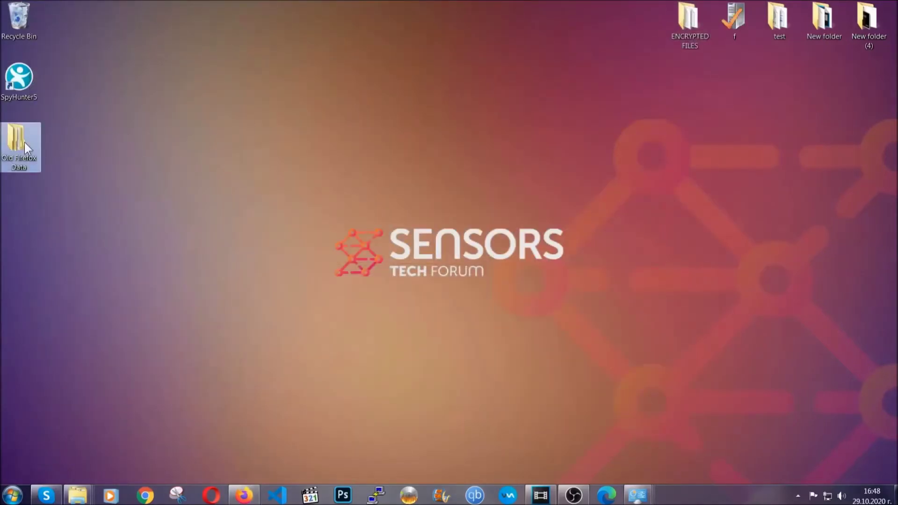
pyautogui.moveTo(2, 146)
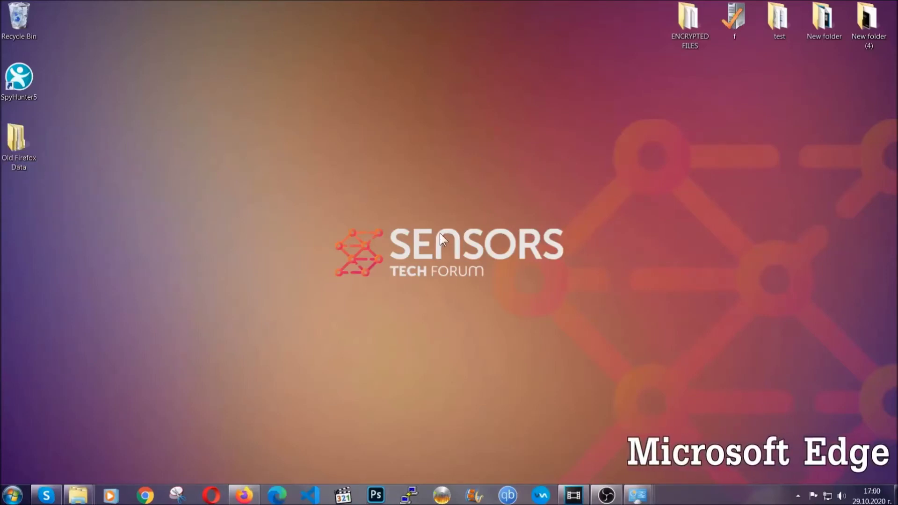
# Launch Edge and load edge://settings/clearBrowserData
pyautogui.click(276, 494)
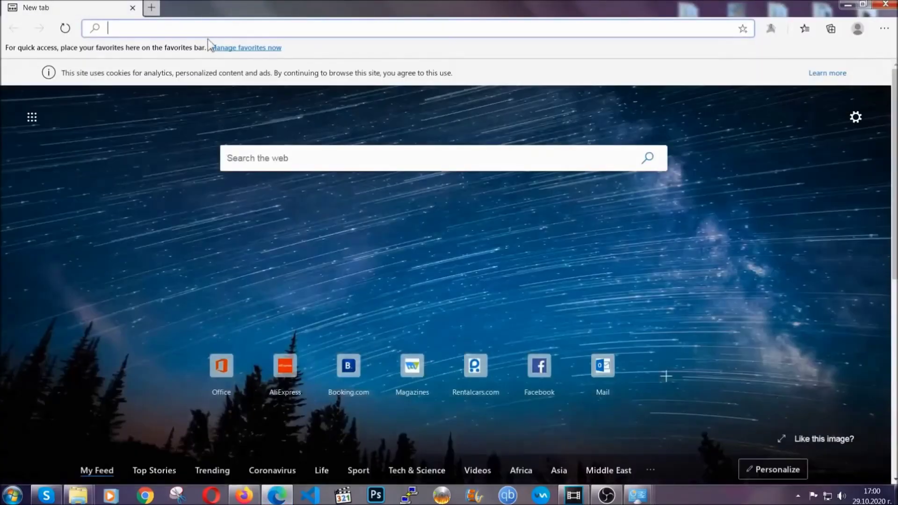
pyautogui.write('edge')
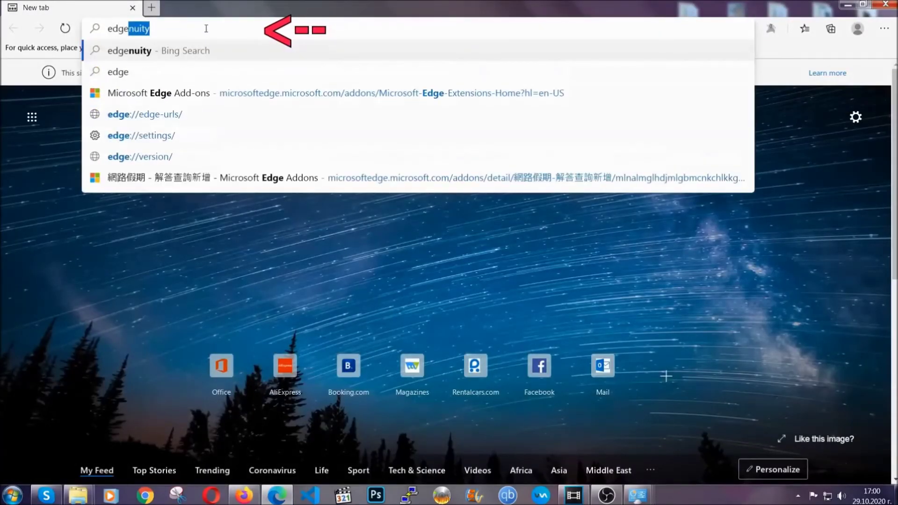
pyautogui.write('://sett')
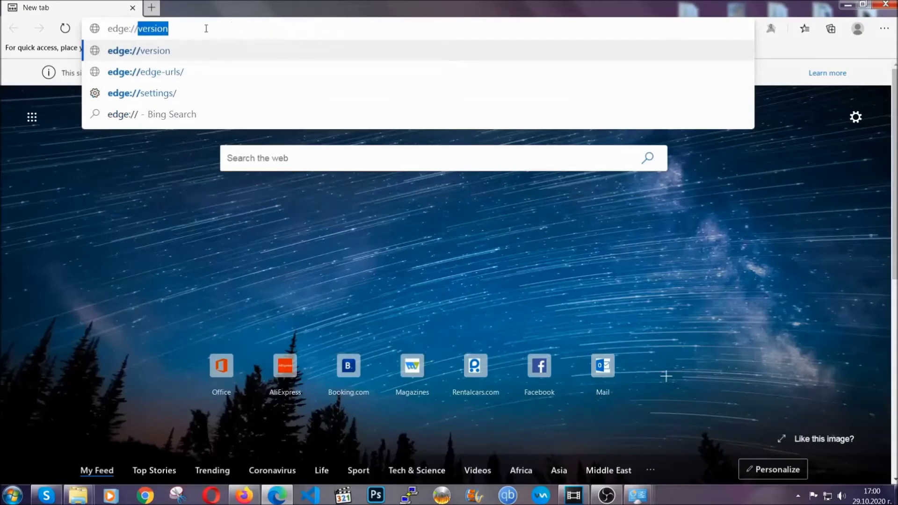
pyautogui.write('/')
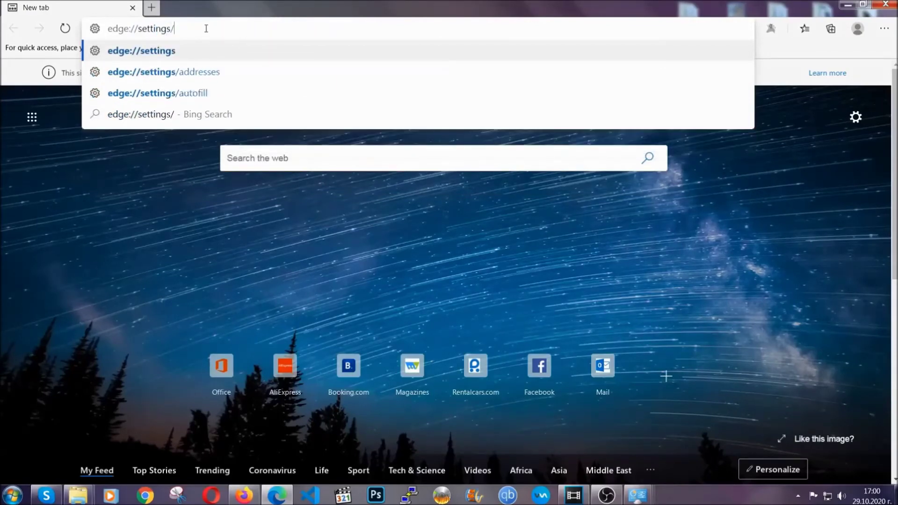
pyautogui.write('clearBrowserDat')
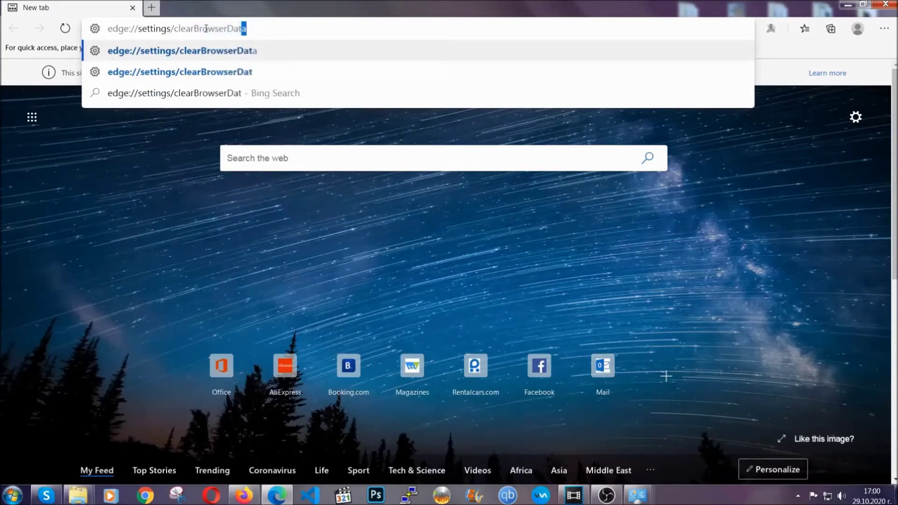
pyautogui.write('a')
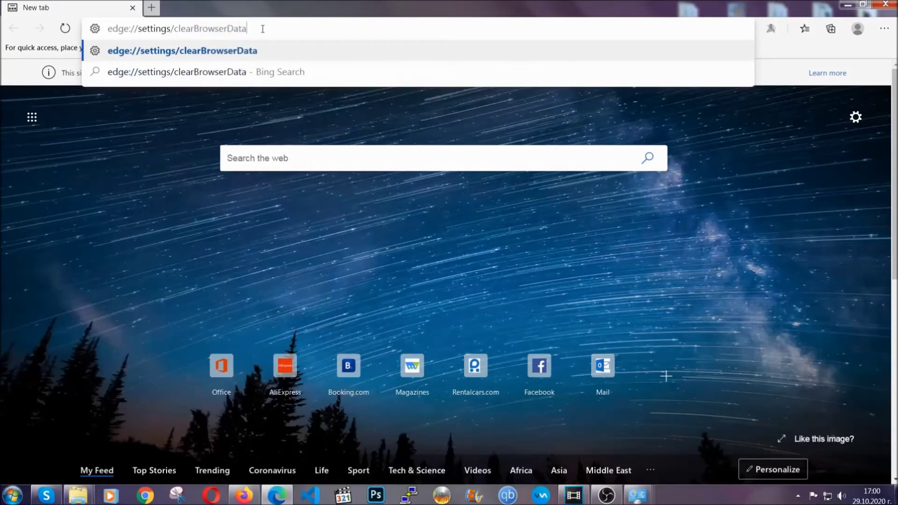
pyautogui.press('Return')
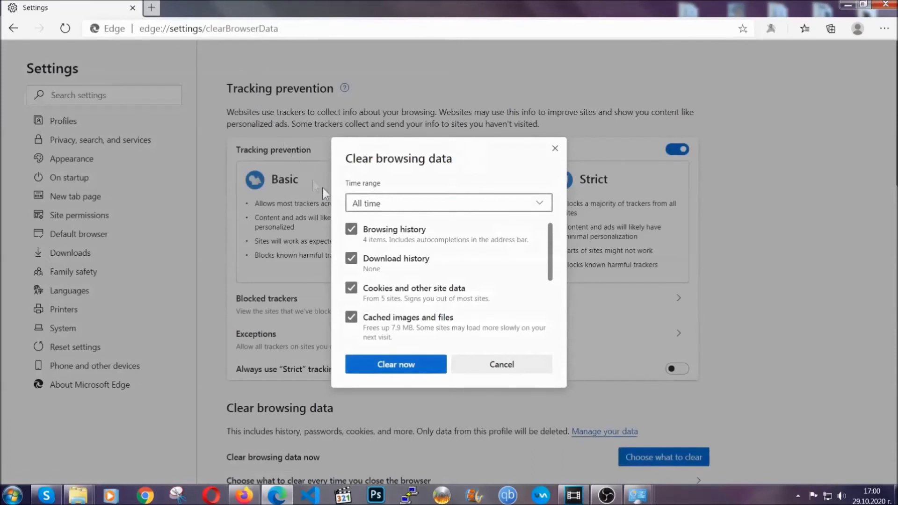
# Clear Edge's browsing data with the time range set to All time
pyautogui.click(367, 204)
pyautogui.click(369, 296)
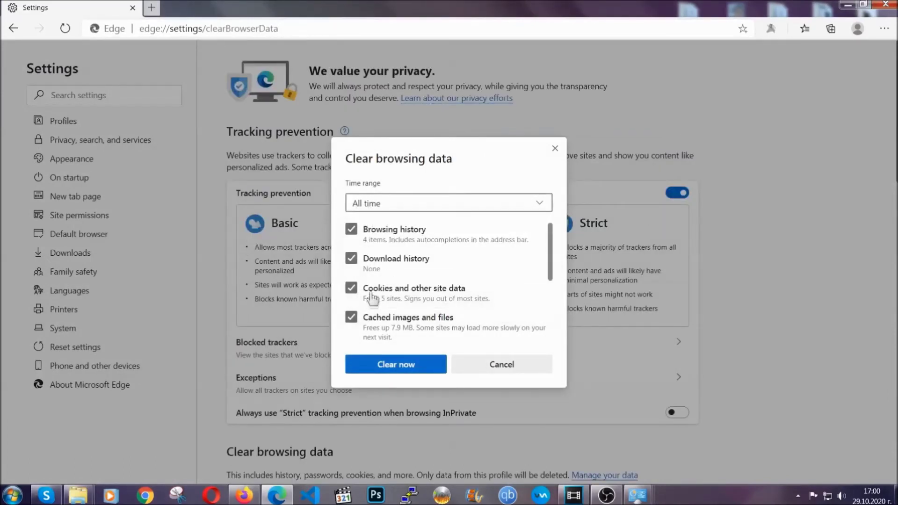
pyautogui.scroll(-3, 374, 300)
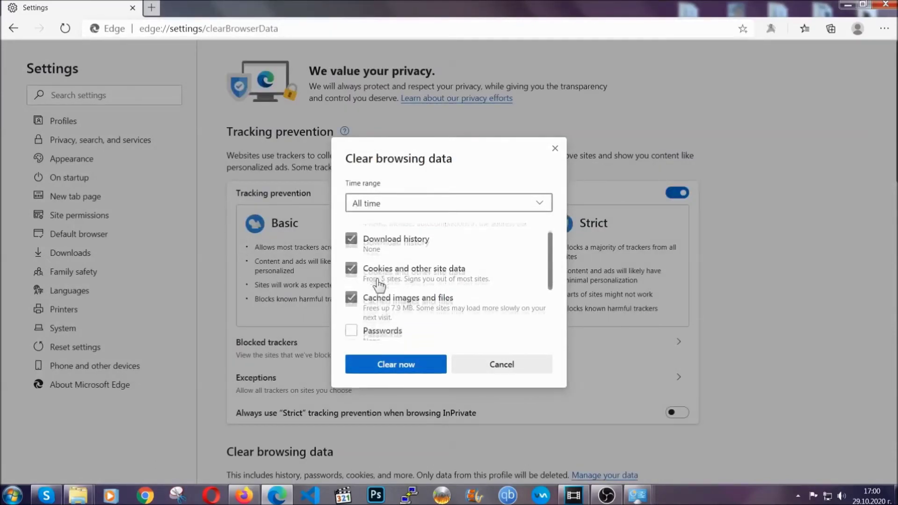
pyautogui.click(392, 367)
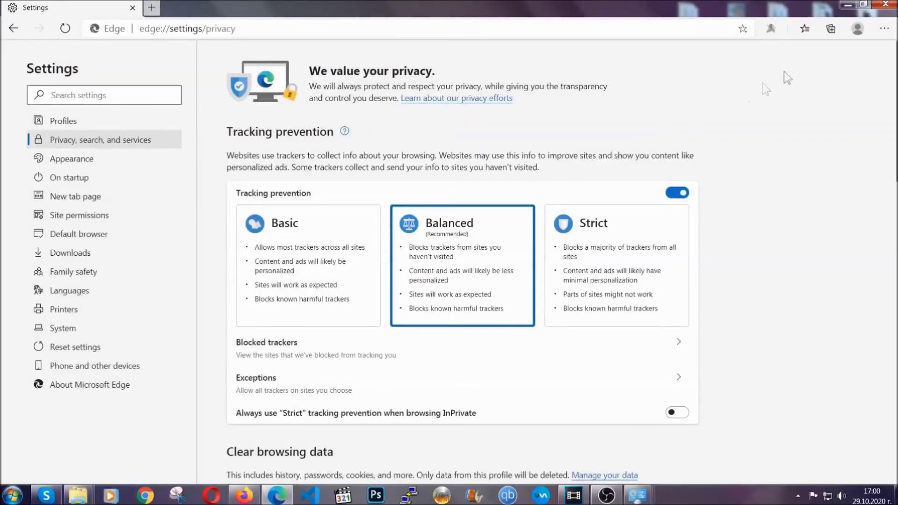
# Remove the single Microsoft Store extension from Edge's Extensions page
pyautogui.click(884, 28)
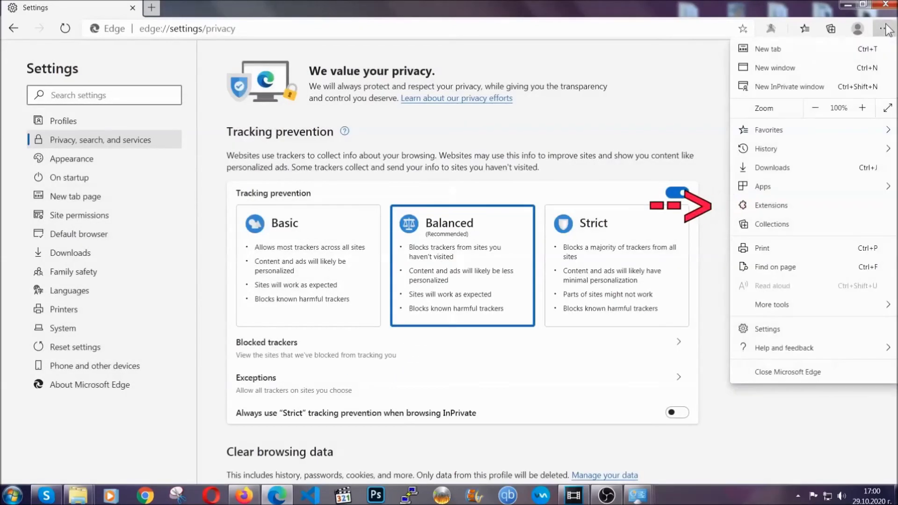
pyautogui.click(819, 201)
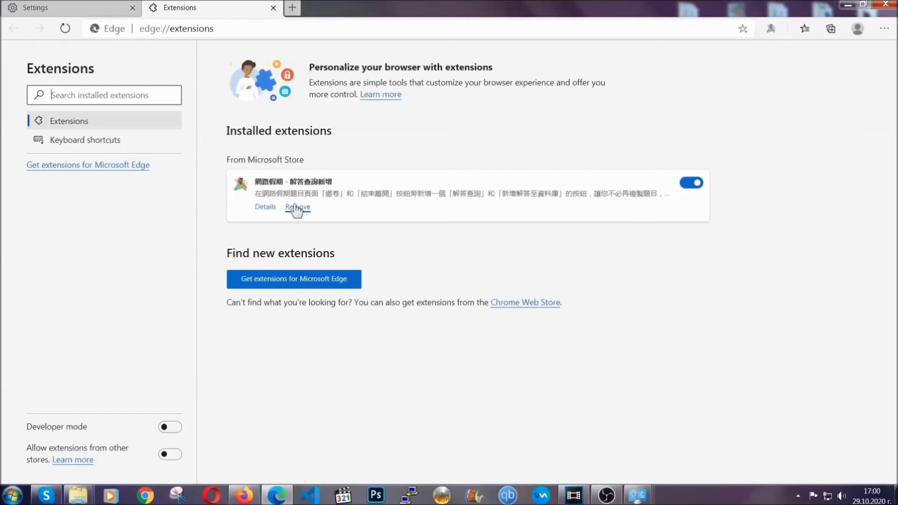
pyautogui.click(295, 208)
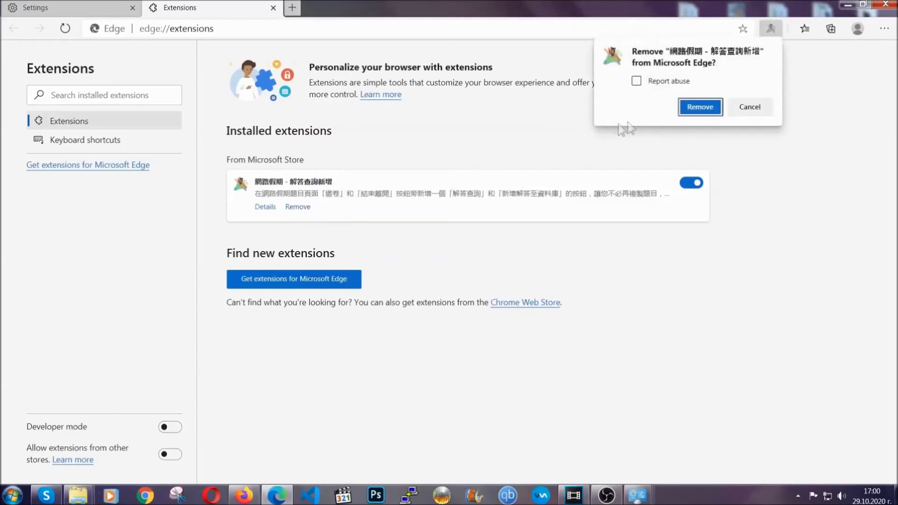
pyautogui.click(700, 107)
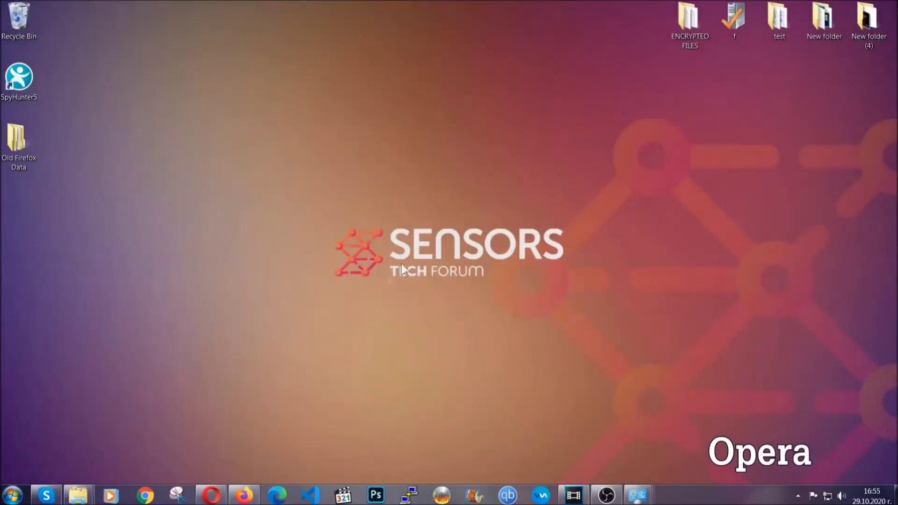
# Launch Opera and load opera://settings/clearBrowserData
pyautogui.click(211, 495)
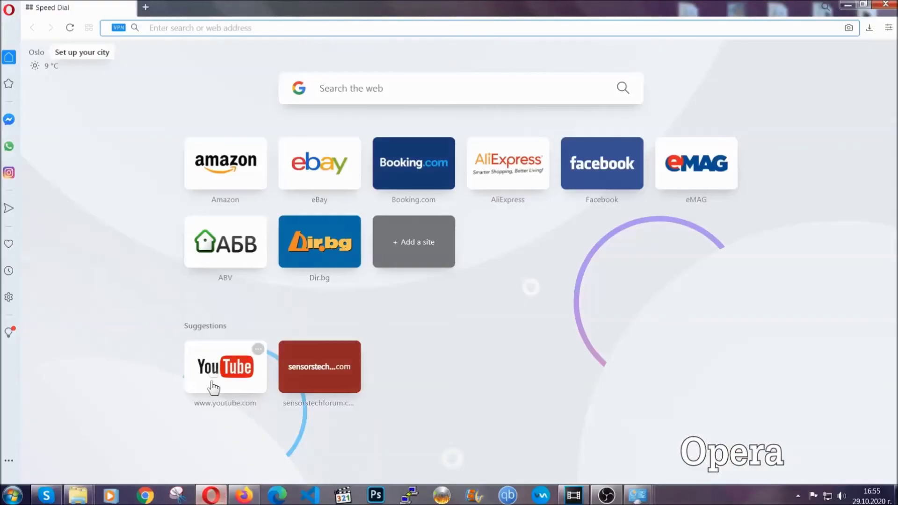
pyautogui.click(190, 27)
pyautogui.write('opera://')
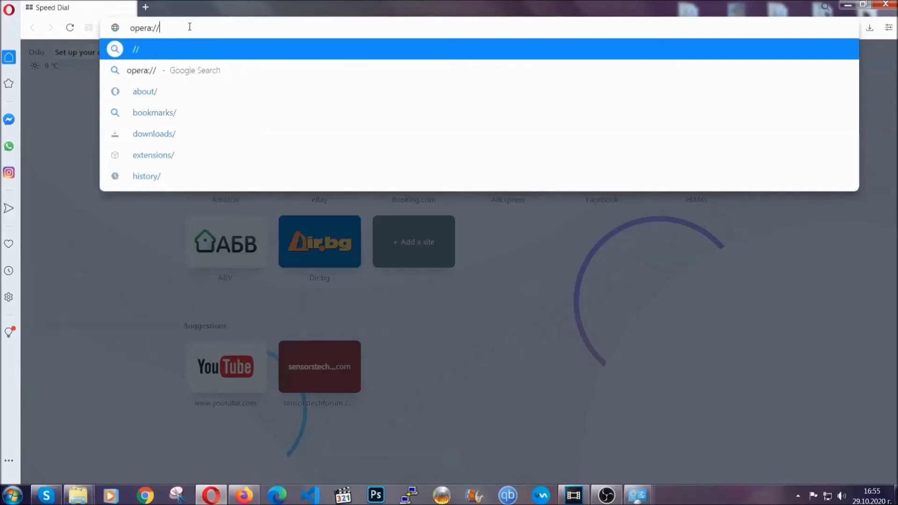
pyautogui.write('settings/clearBrowserData')
pyautogui.press('Return')
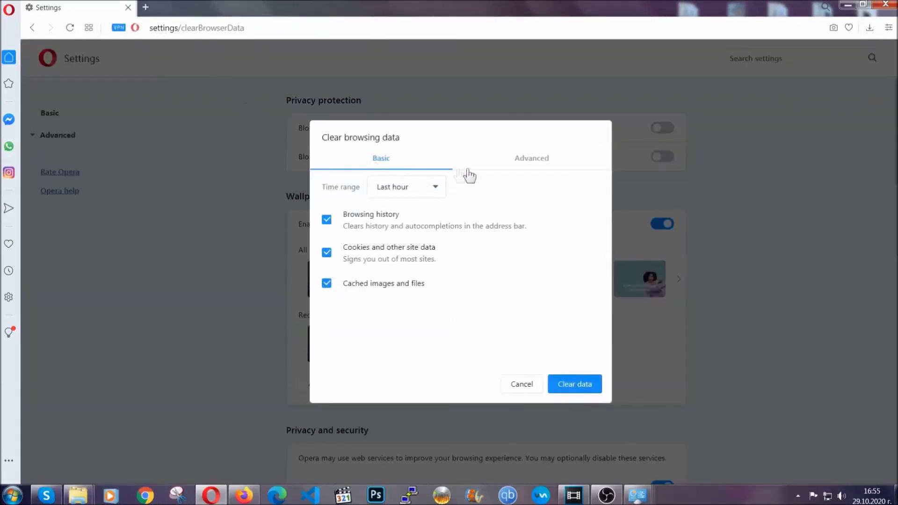
# Under Advanced, clear All time data with Autofill and Hosted app data also ticked
pyautogui.click(530, 164)
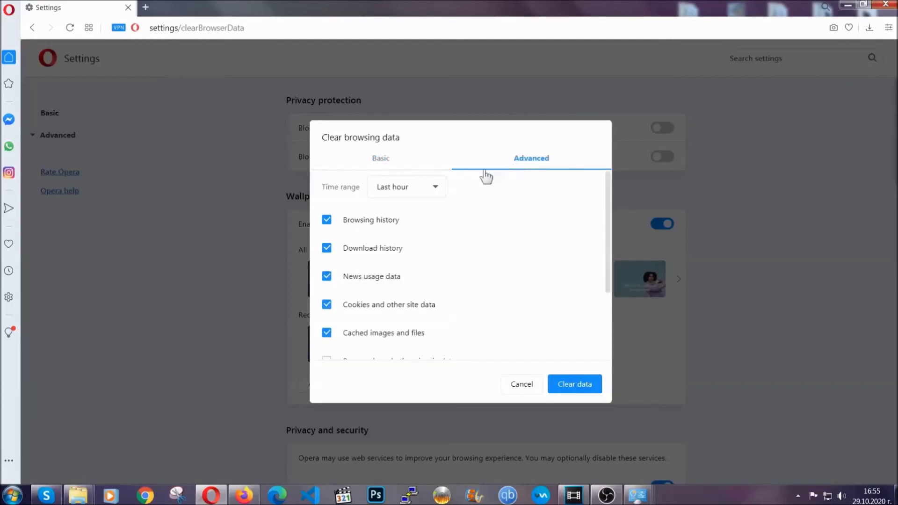
pyautogui.click(433, 187)
pyautogui.click(405, 245)
pyautogui.scroll(-3, 407, 250)
pyautogui.click(386, 290)
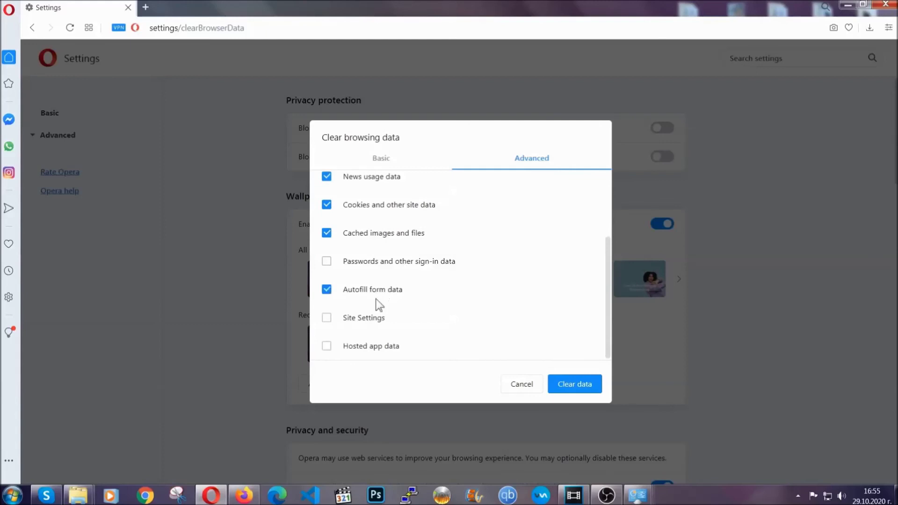
pyautogui.click(359, 347)
pyautogui.click(575, 386)
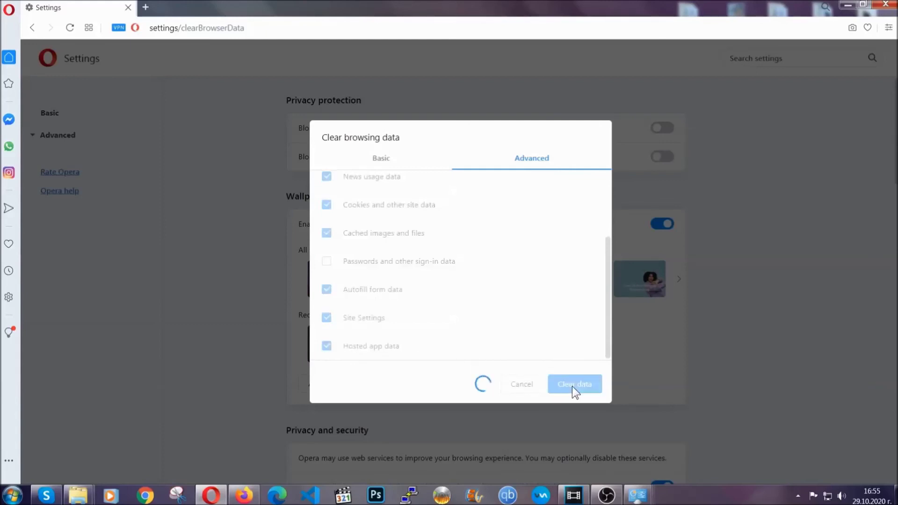